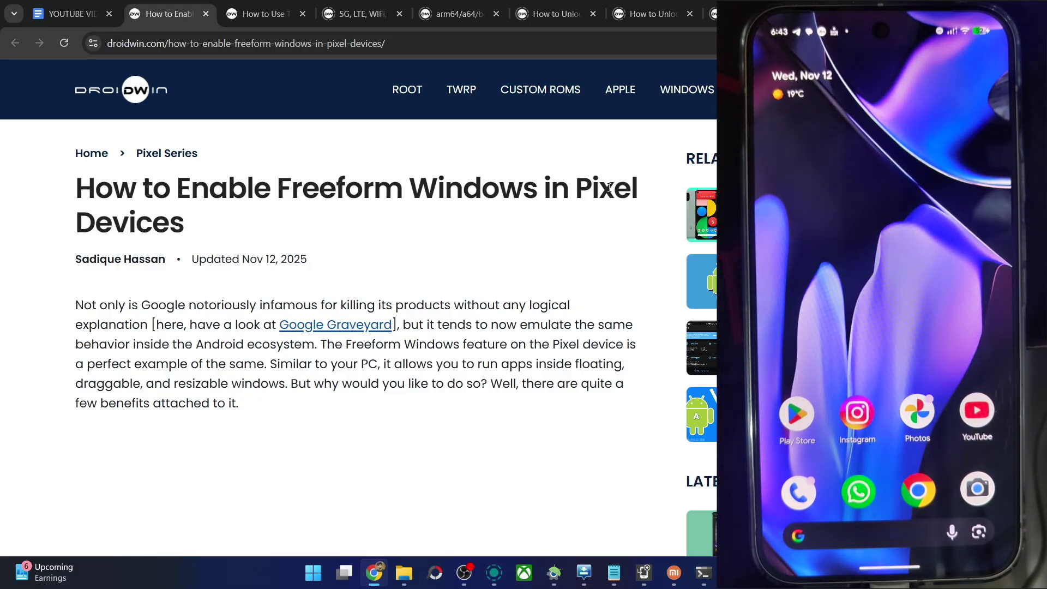
Highlight the word 'Freeform' in the droidwin guide's title.
double_click(296, 182)
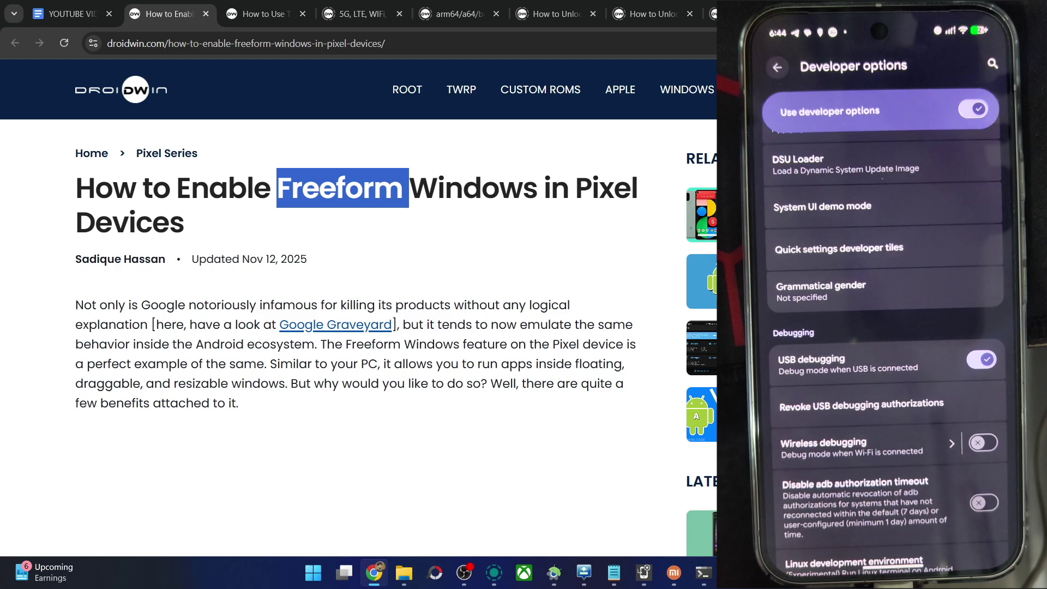
scroll(351, 347, down, 5)
scroll(351, 348, down, 5)
scroll(350, 347, down, 5)
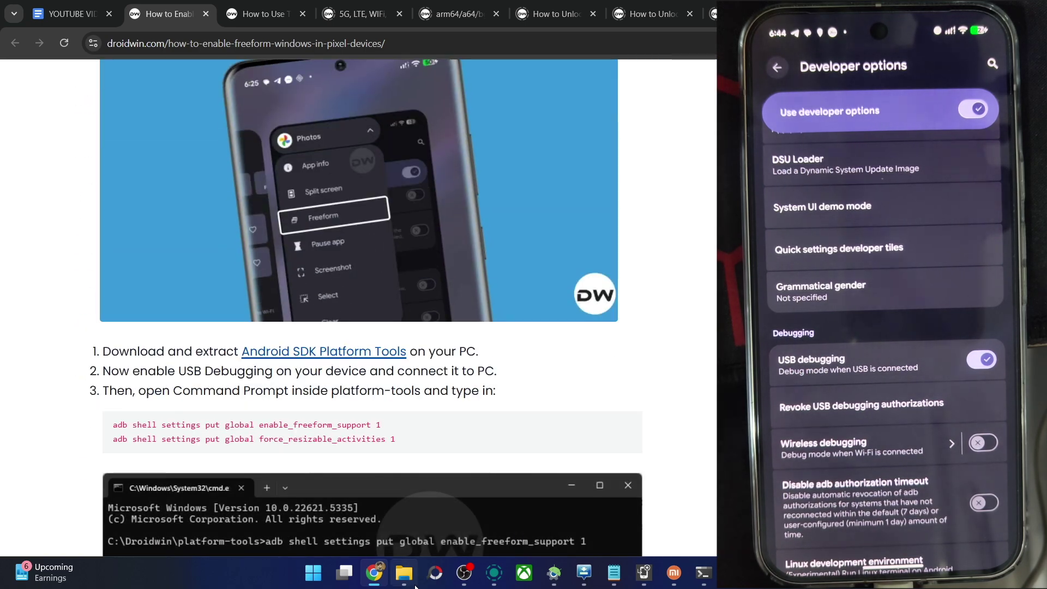
Delete system.img and vbmeta.img from the platform-tools folder.
click(404, 573)
click(61, 122)
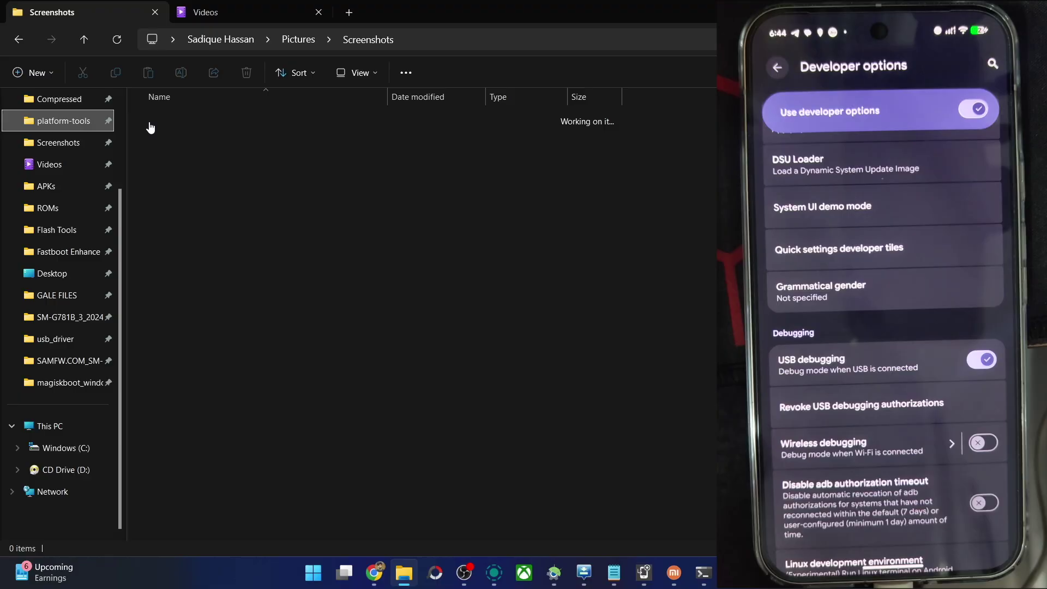
drag(275, 472, 242, 407)
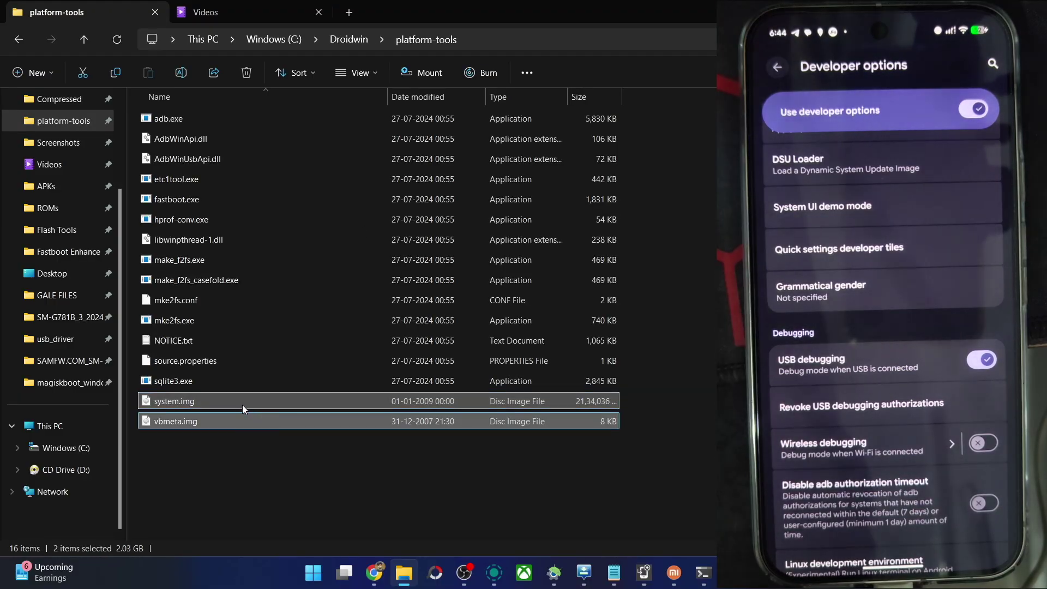
key(Delete)
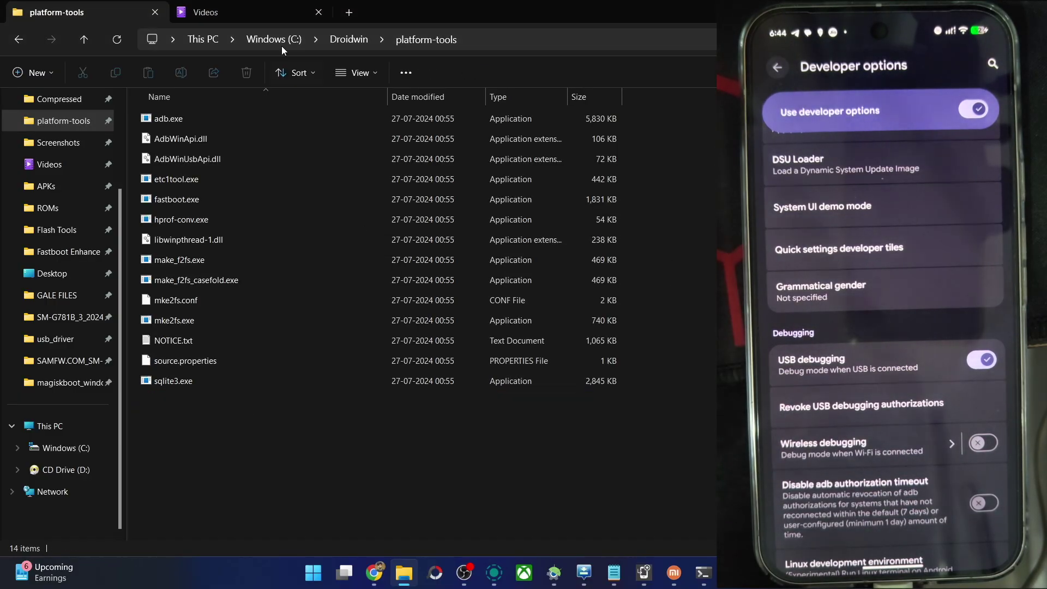
Open a Command Prompt in platform-tools and run 'adb devices' to confirm the attached phone.
click(467, 47)
text(c)
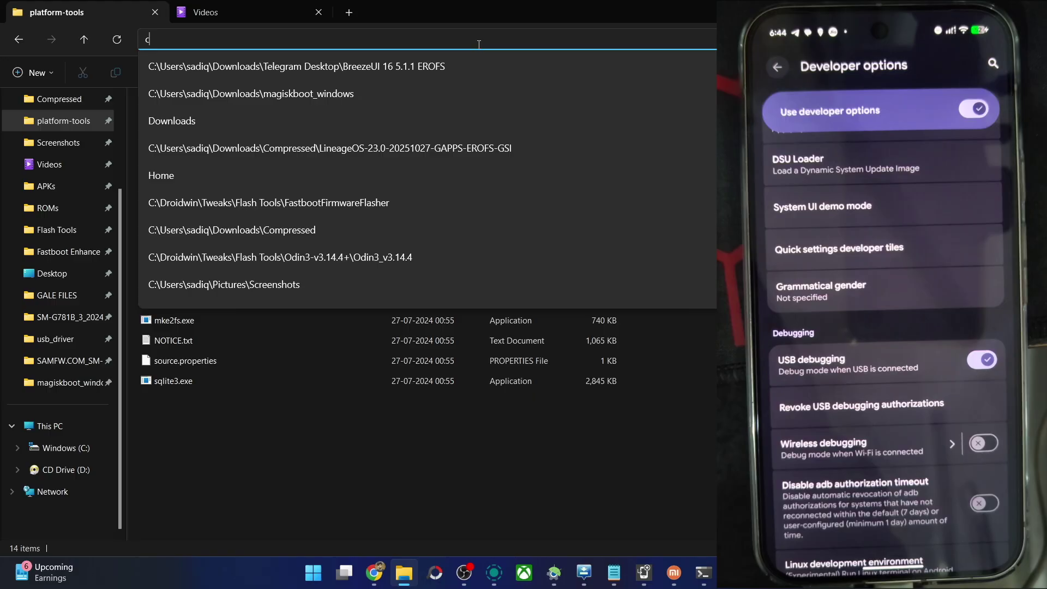
text(md)
key(Return)
text(ad)
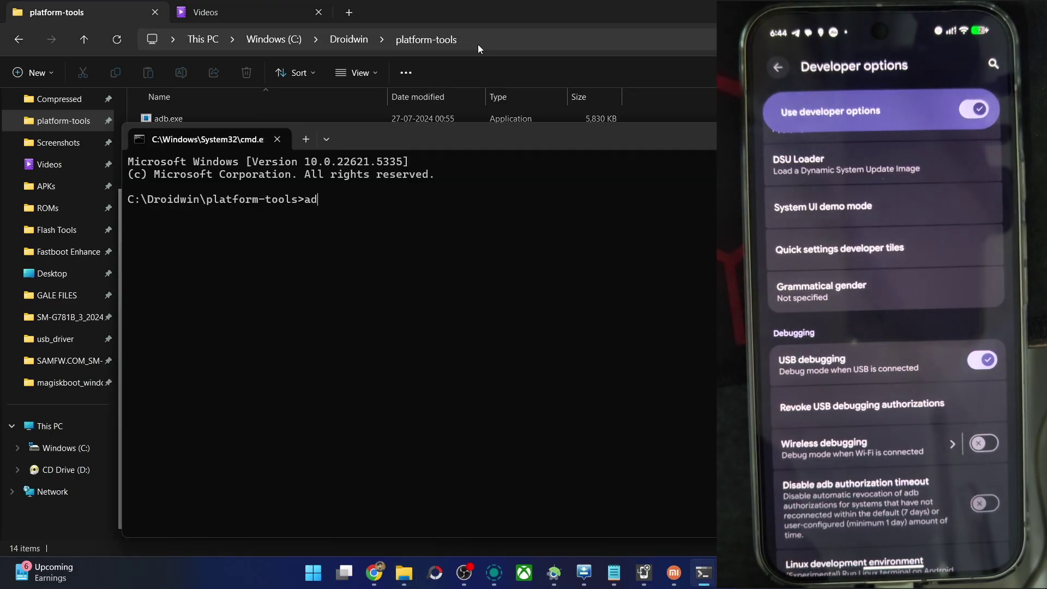
text(b devic)
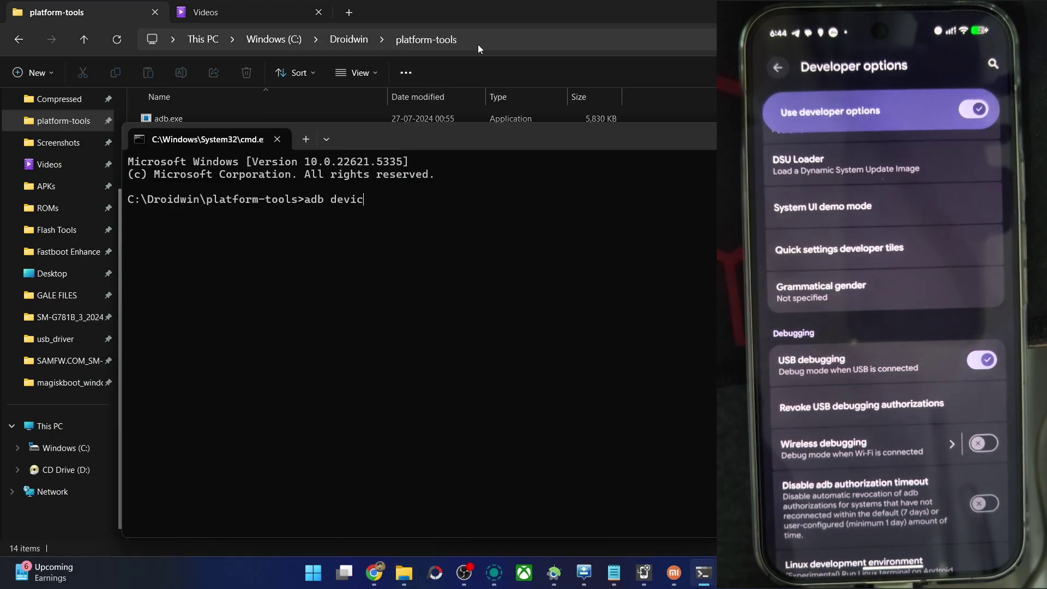
text(es)
key(Return)
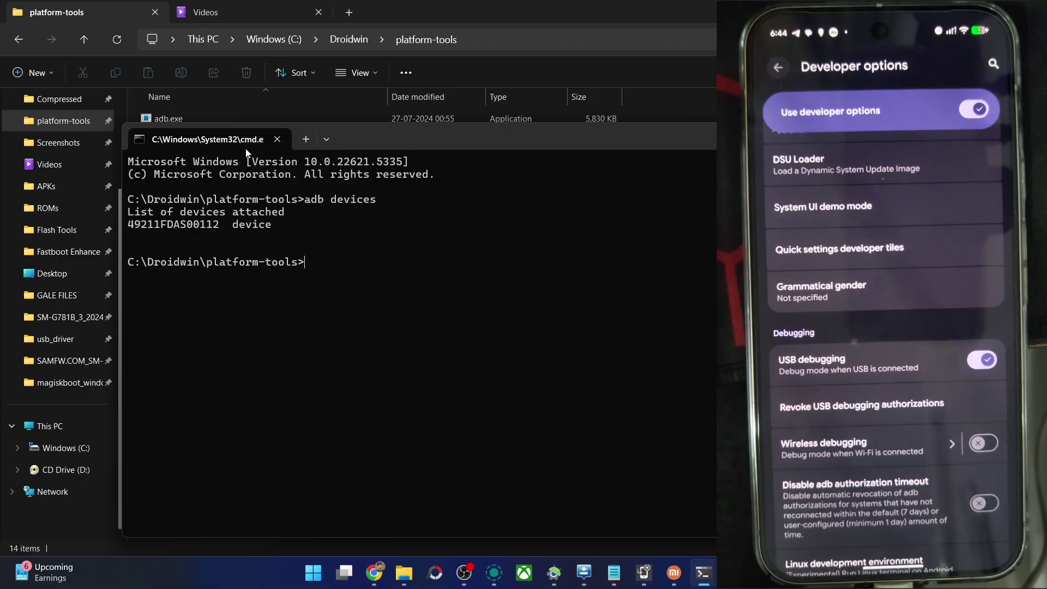
double_click(191, 228)
key(ctrl+c)
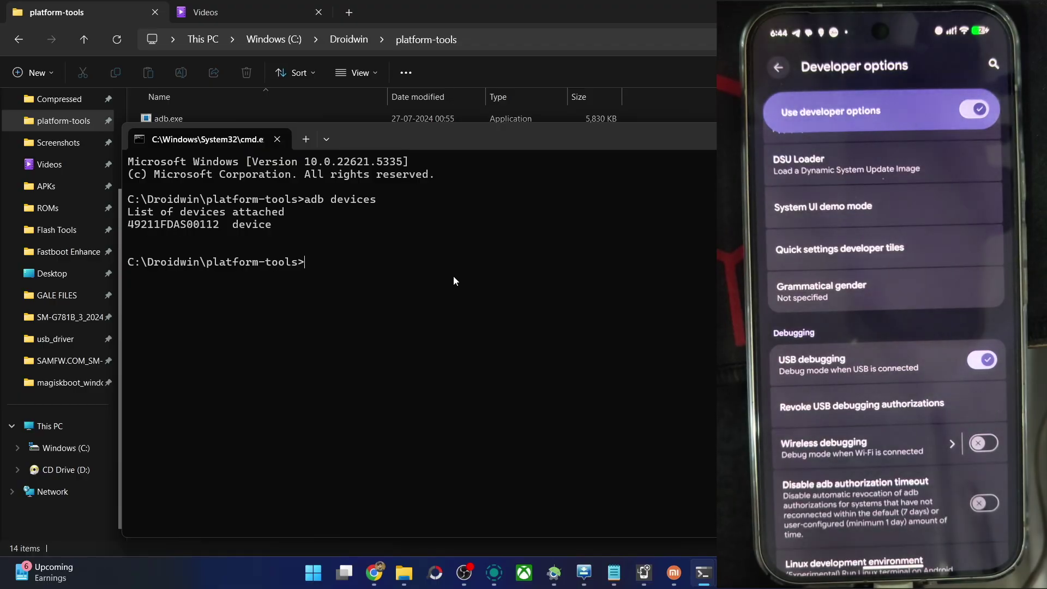
Run the adb command setting enable_freeform_support to 1, pasted from the guide.
click(374, 573)
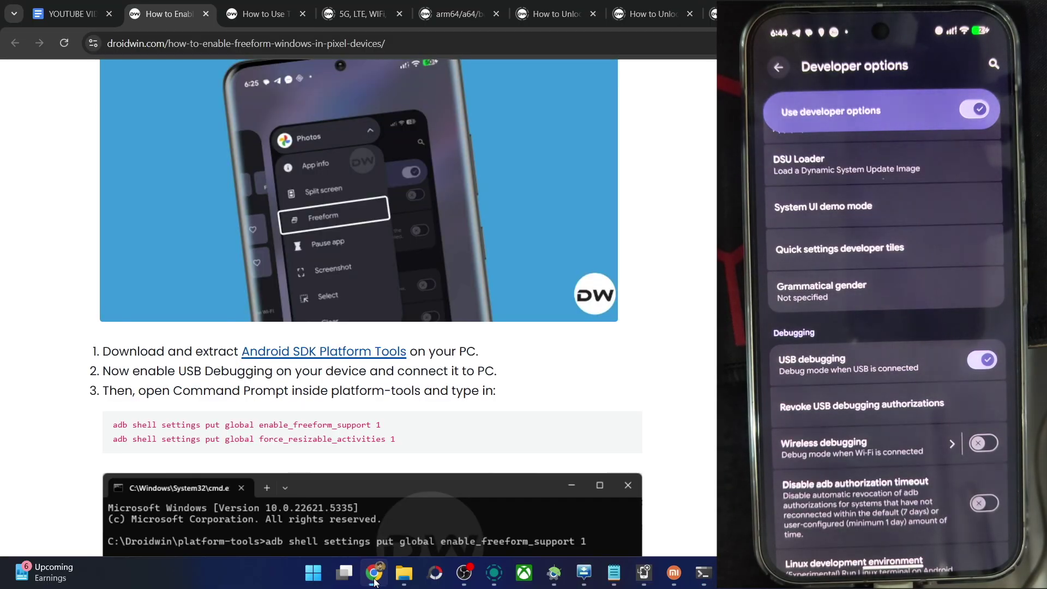
triple_click(351, 428)
click(249, 424)
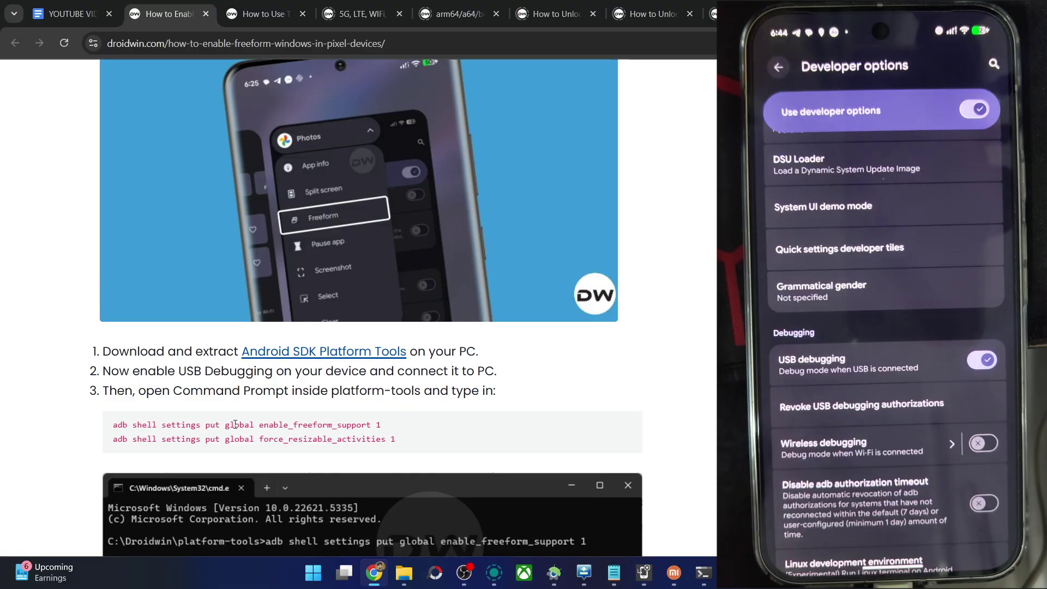
drag(292, 425, 368, 424)
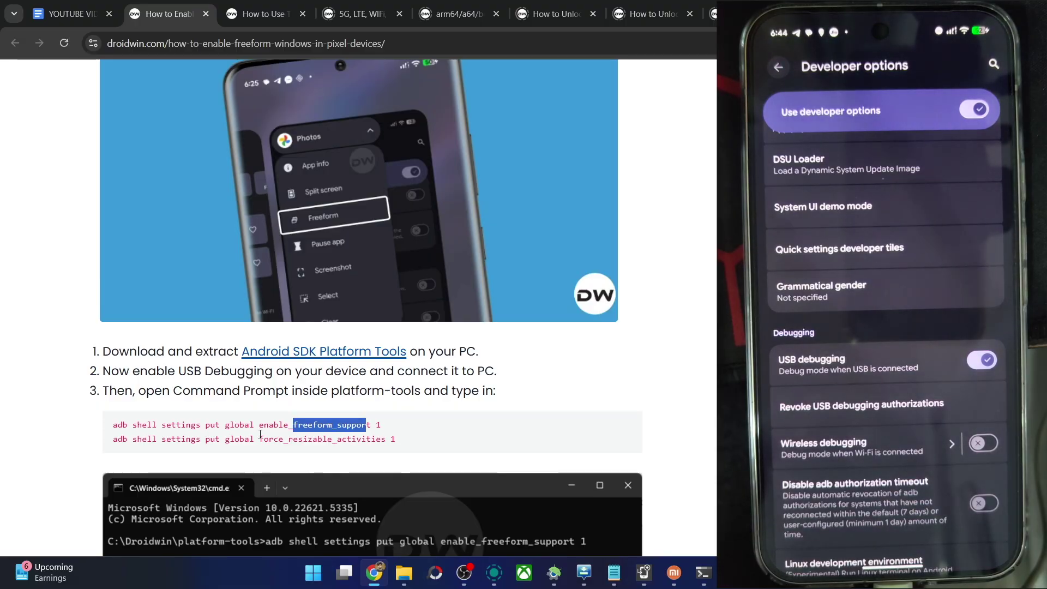
drag(296, 434, 381, 436)
triple_click(320, 423)
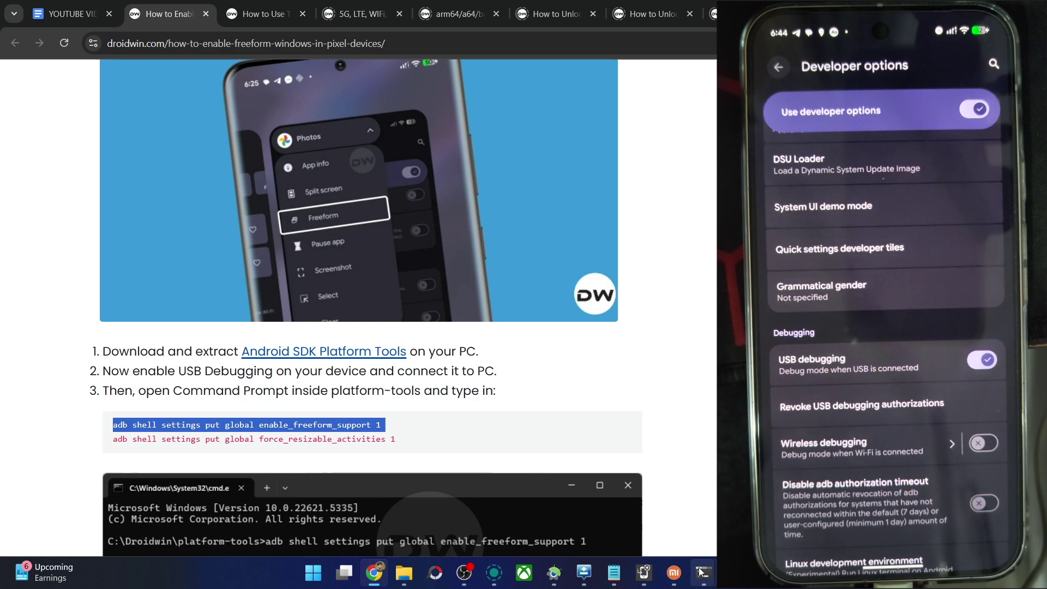
mouse_move(702, 571)
click(630, 507)
key(ctrl+v)
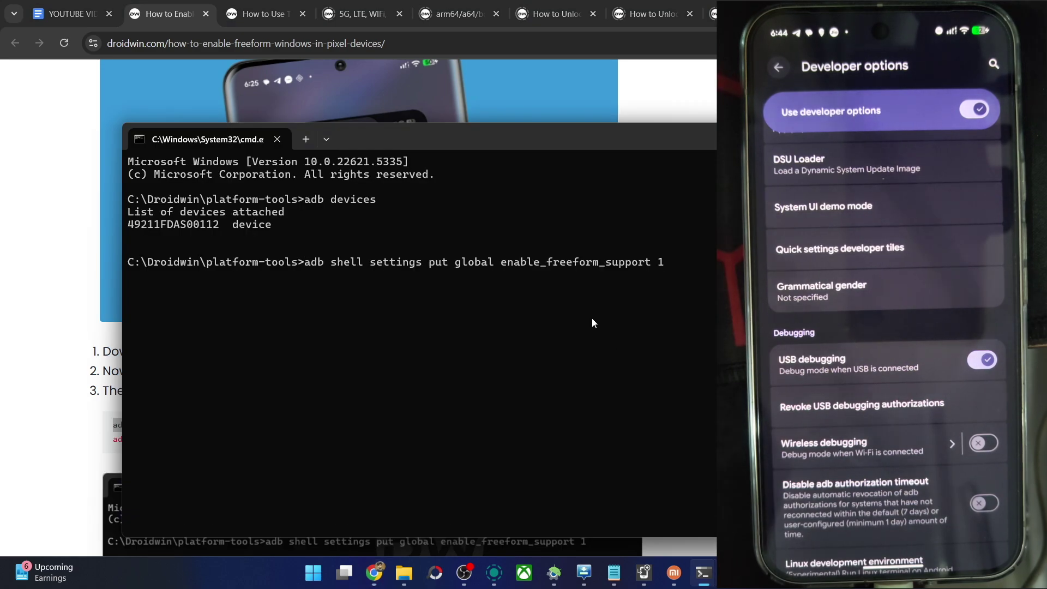
key(Return)
Run the adb command setting force_resizable_activities to 1, pasted from the guide.
click(93, 410)
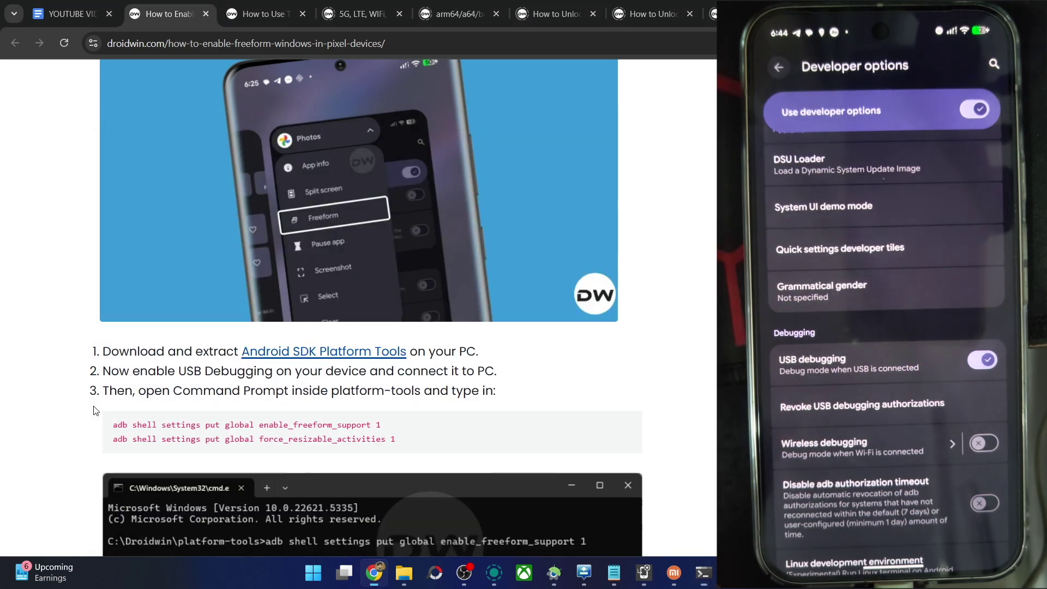
triple_click(134, 439)
key(ctrl+c)
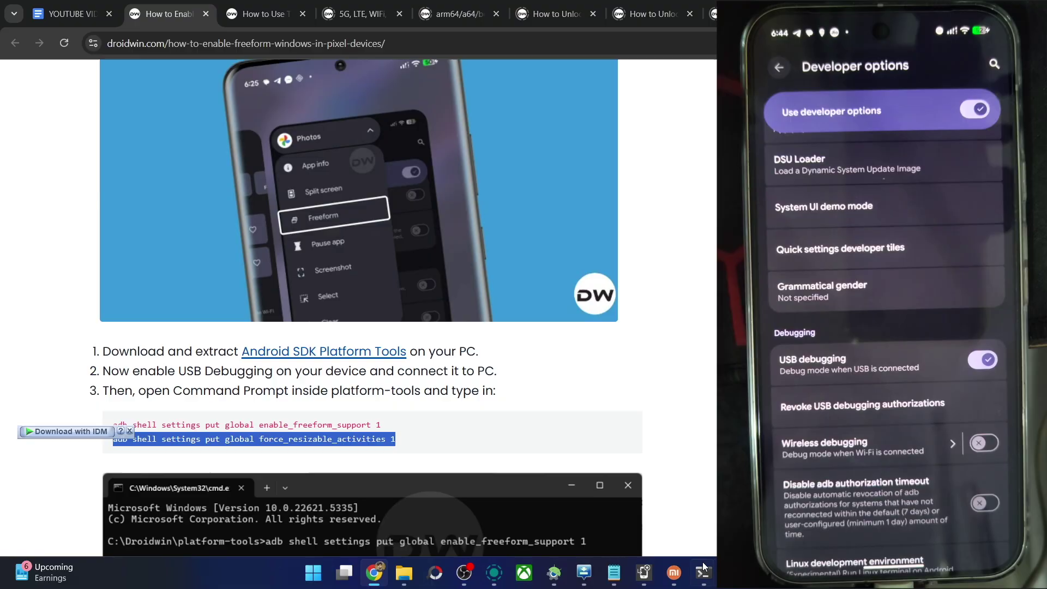
click(524, 539)
key(ctrl+v)
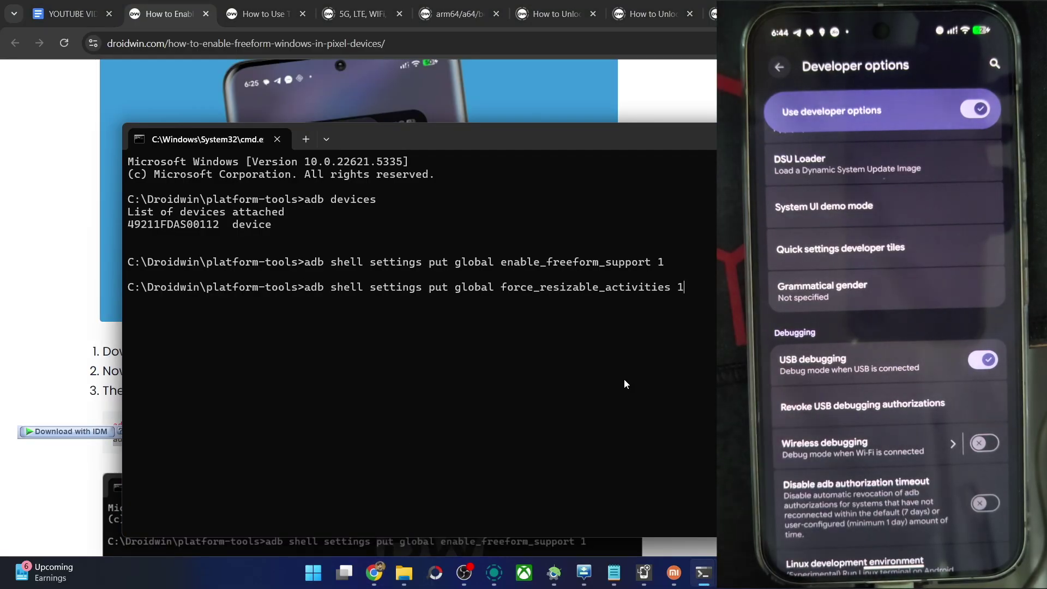
key(Return)
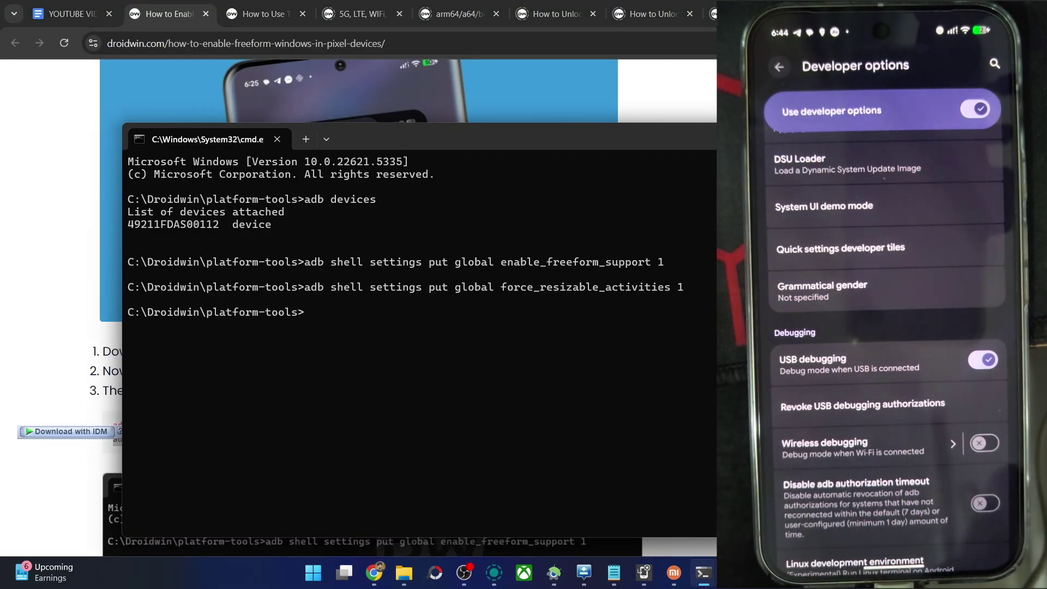